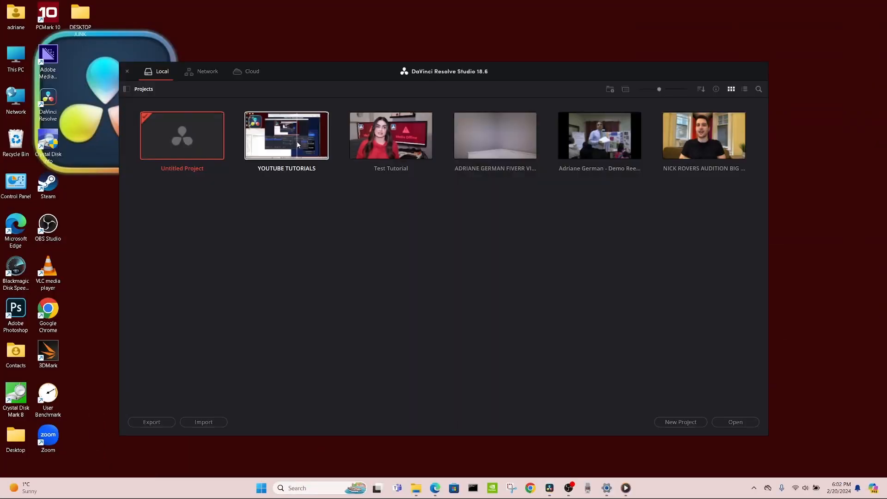
- Open the Test Tutorial project and load the DaVinci Resolve preset in Keyboard Customization
double_click(414, 143)
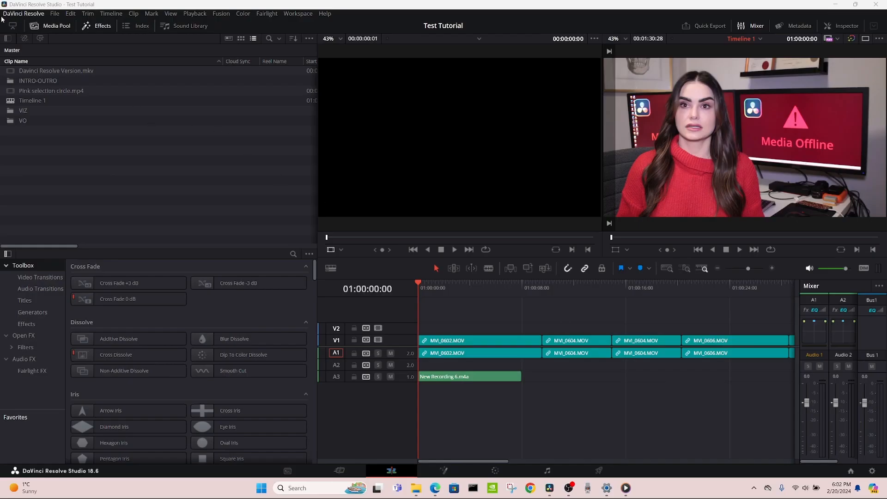
left_click(24, 14)
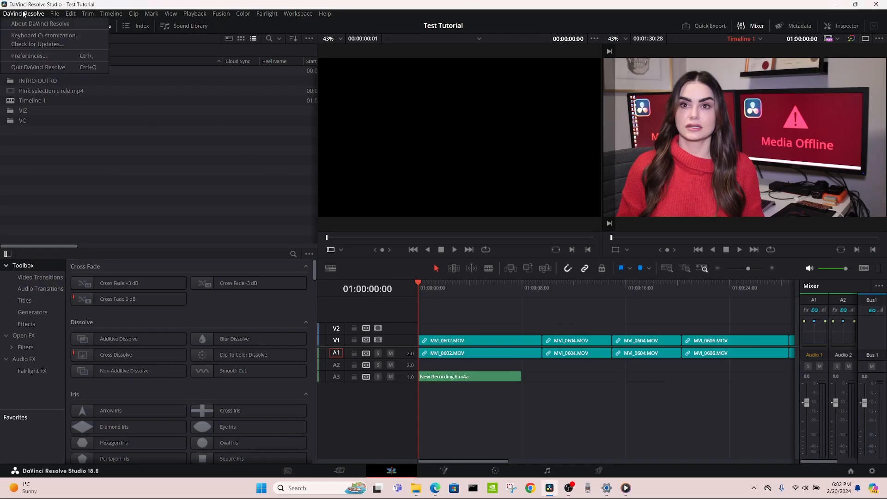
left_click(29, 36)
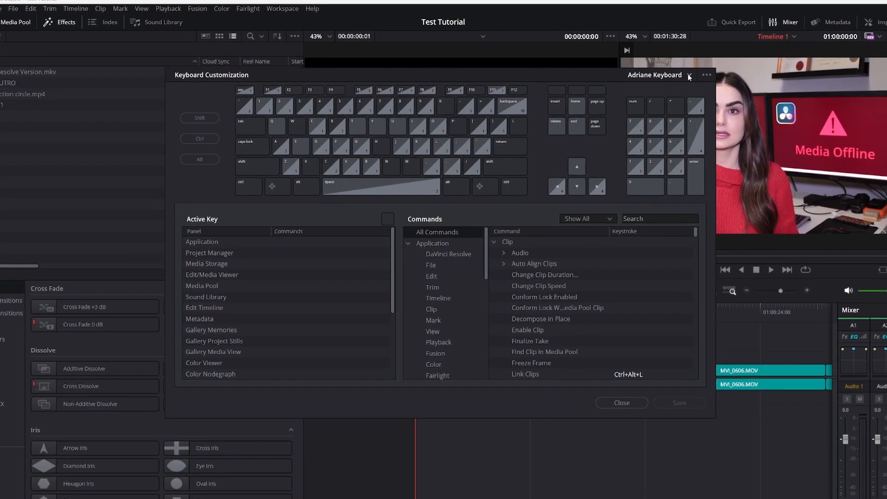
left_click(658, 74)
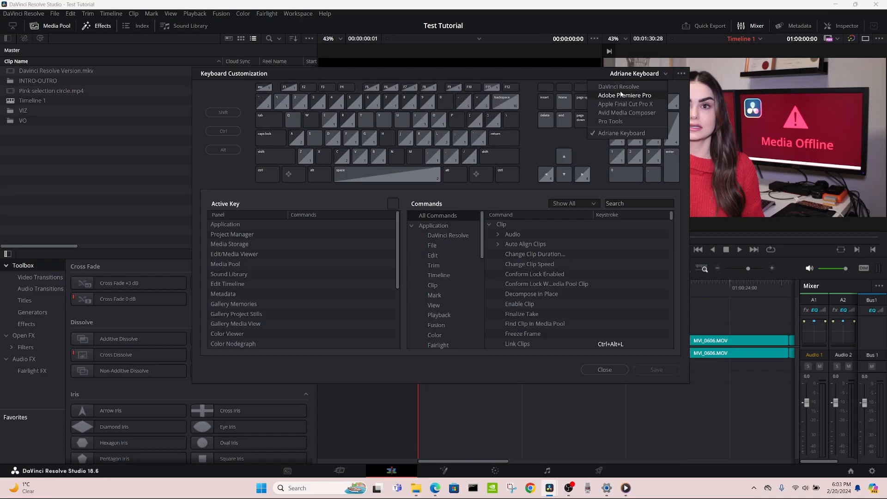
left_click(800, 107)
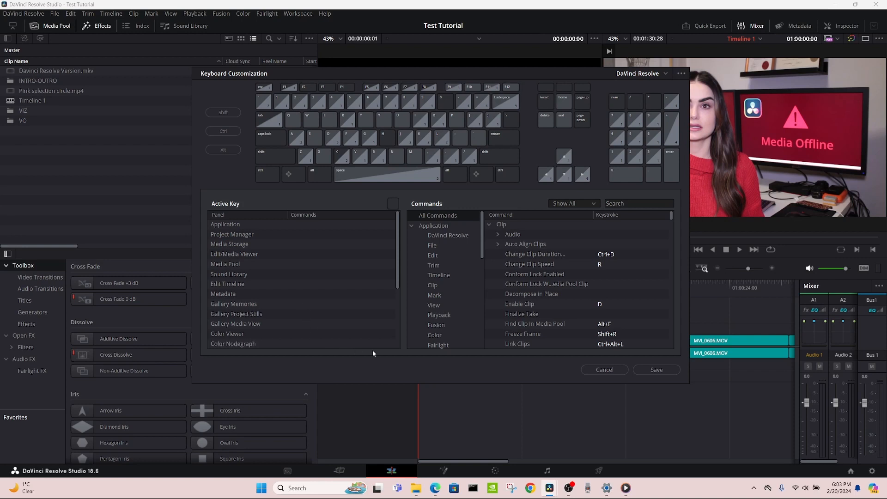
- Inspect the commands assigned to the X, C, Z, J, K, L and B keys on the virtual keyboard
left_click(323, 157)
left_click(339, 161)
left_click(305, 157)
left_click(405, 138)
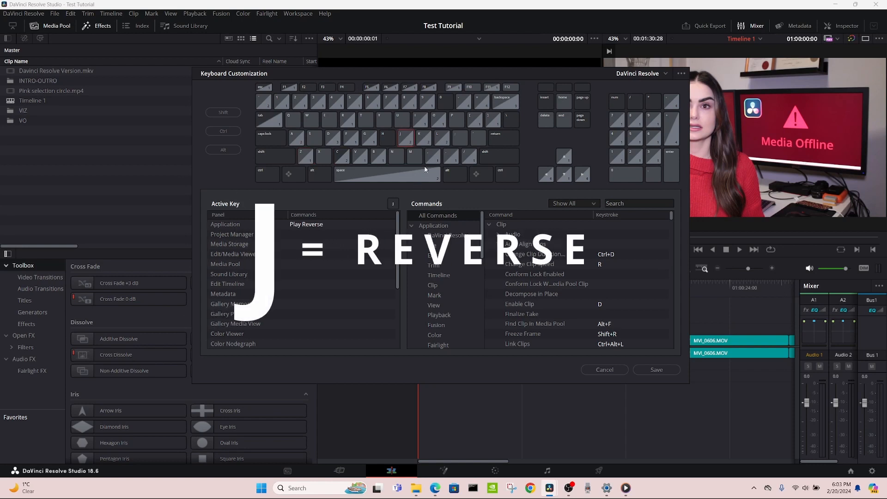
left_click(423, 136)
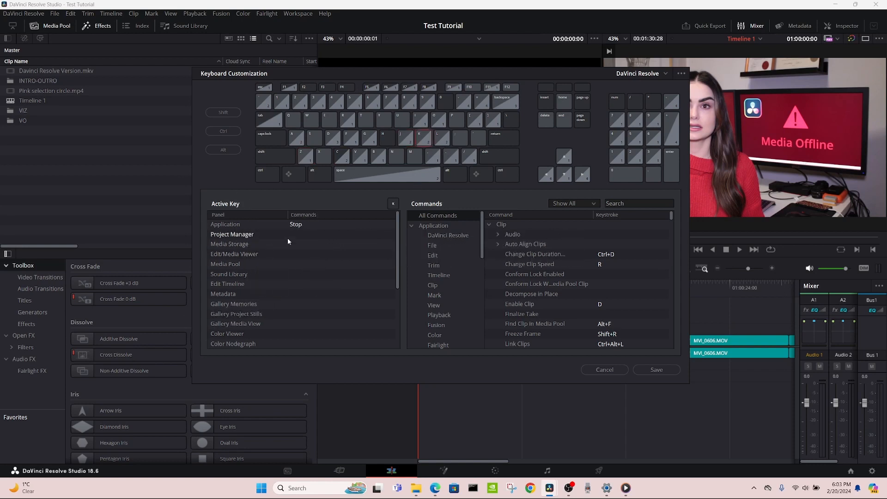
left_click(440, 140)
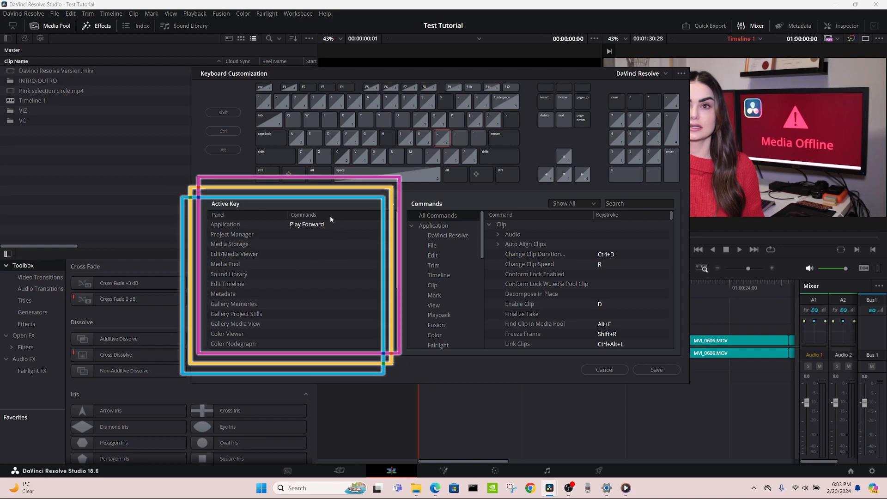
left_click(384, 160)
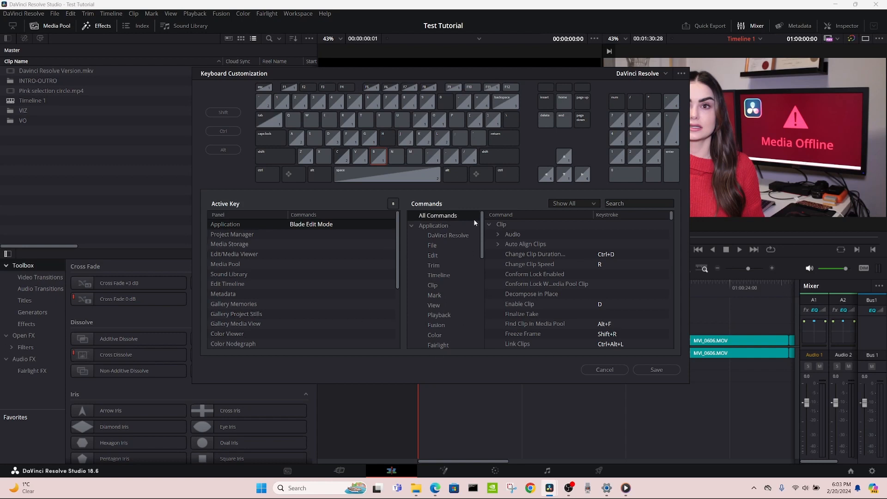
- Browse the Application commands and their keystrokes in the DaVinci Resolve, File and Edit groups
left_click(410, 225)
left_click(410, 225)
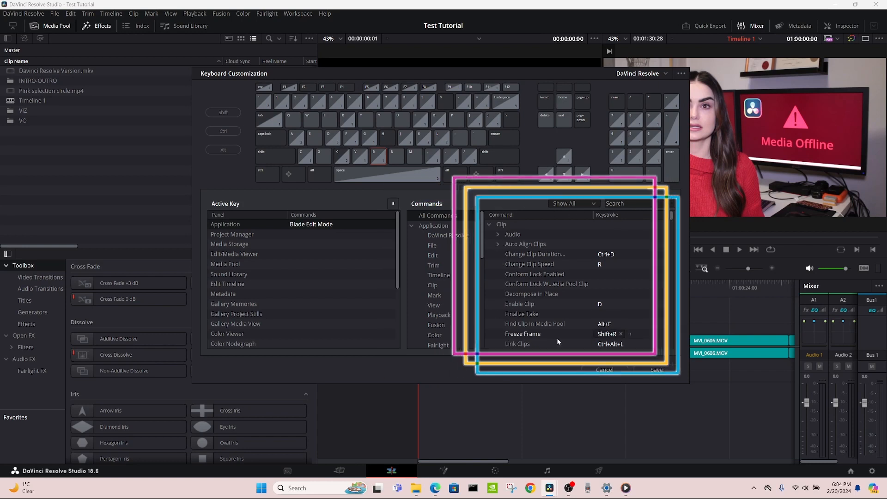
left_click(443, 225)
left_click(441, 234)
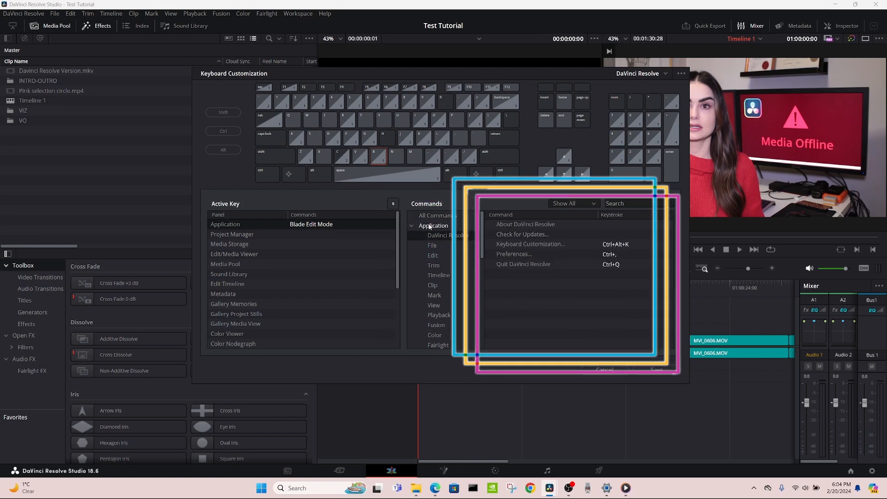
left_click(433, 245)
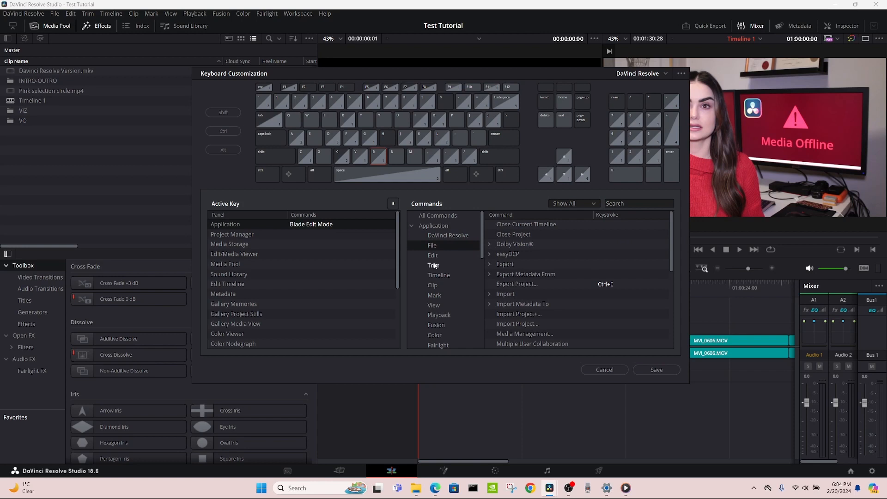
left_click(433, 256)
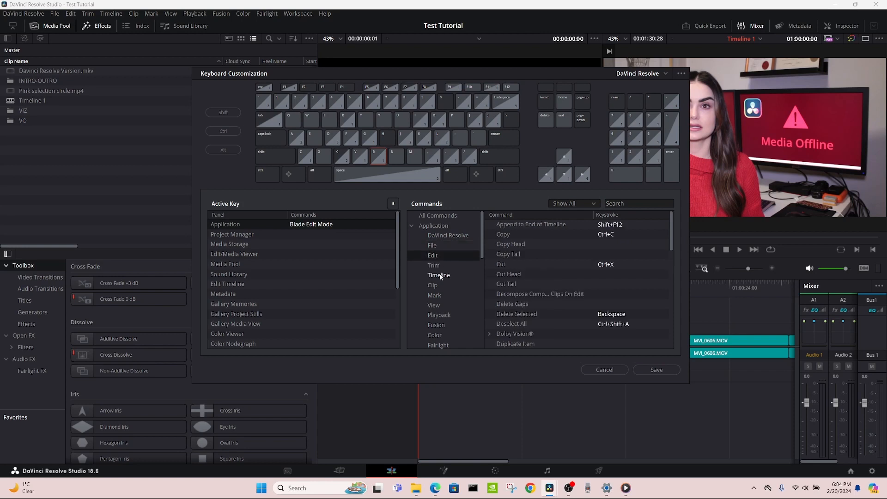
- Show the Timeline commands, expanding and collapsing Auto Track Selector and Clean Up Video Tracks to view their subcommands
left_click(440, 275)
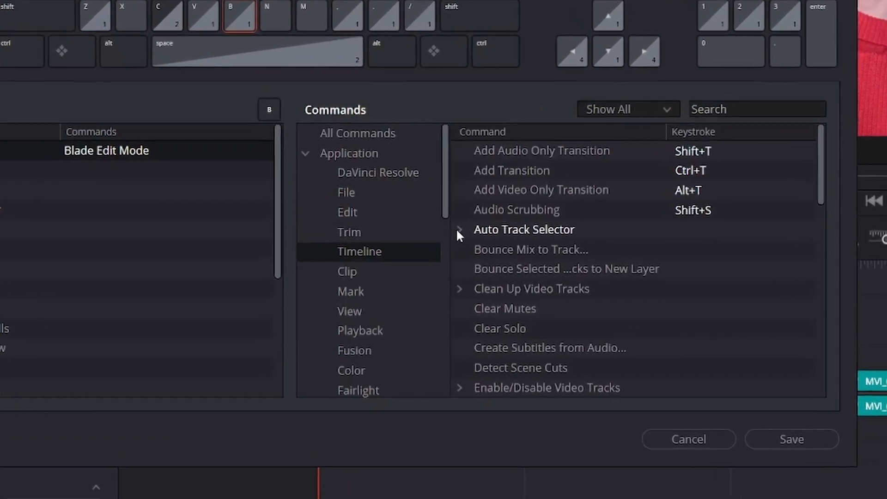
left_click(488, 263)
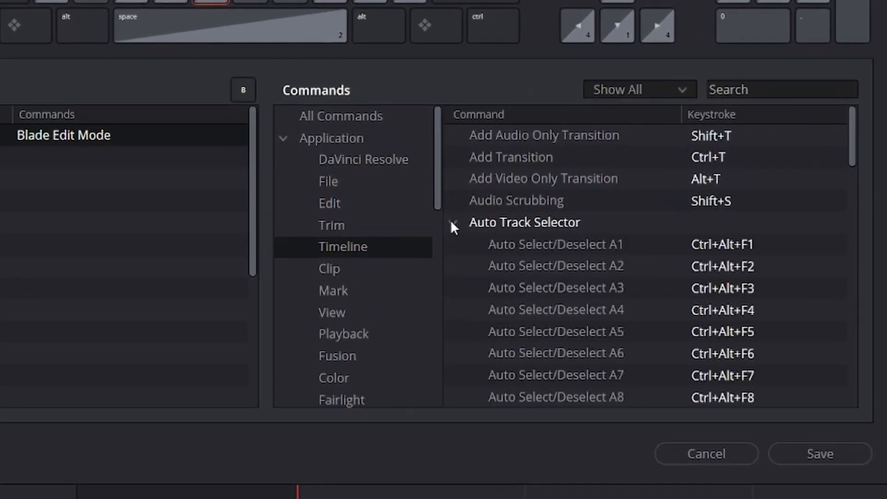
left_click(451, 222)
left_click(452, 288)
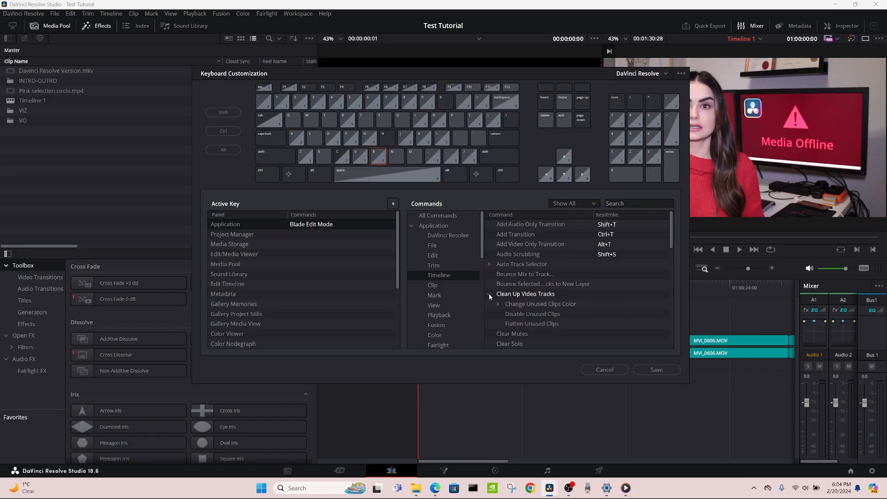
left_click(489, 294)
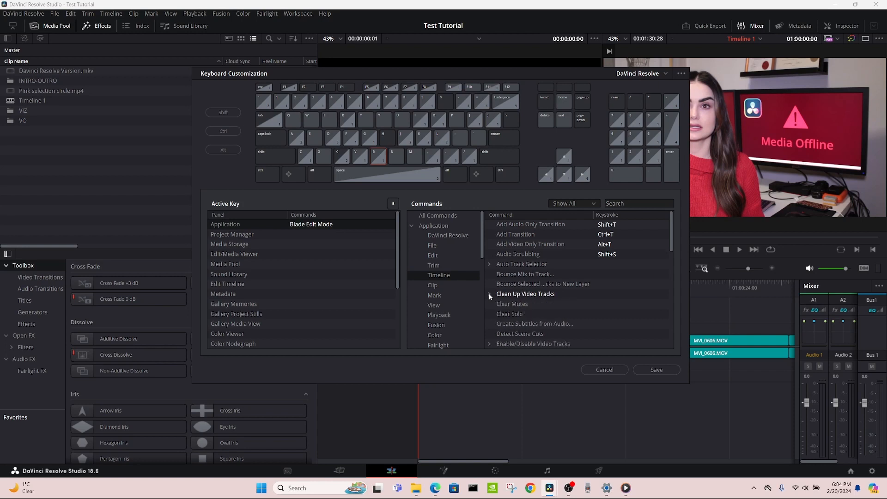
- Search the command list for "select all" across All Commands
left_click(620, 205)
type("select ")
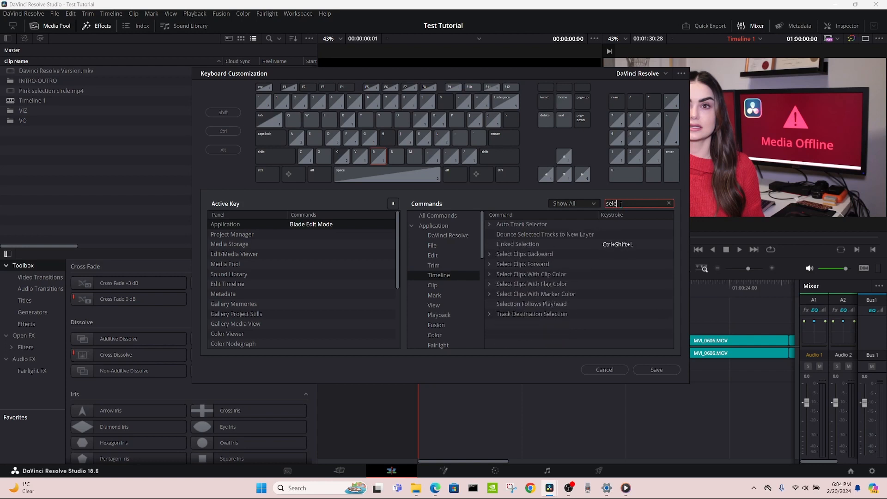
type("a")
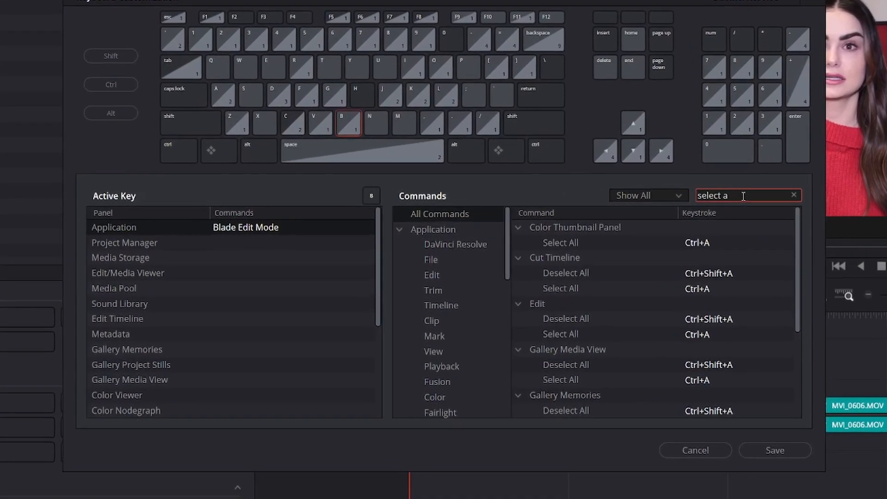
type("ll")
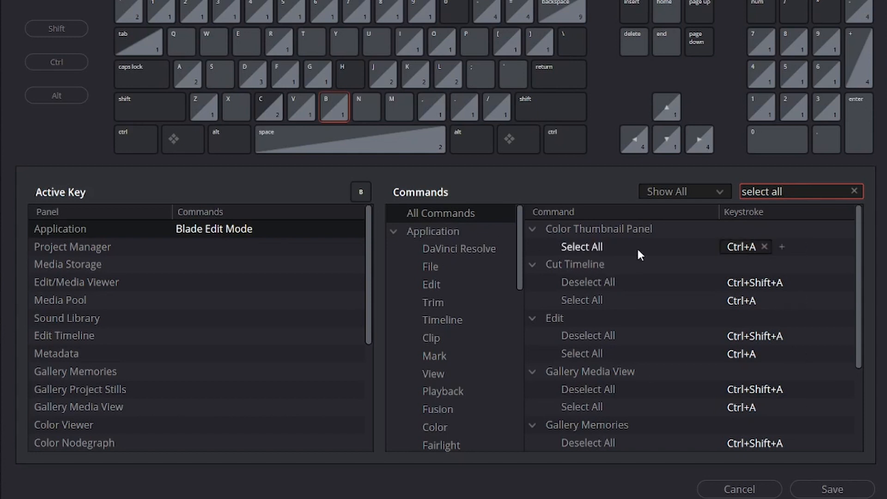
left_click(442, 217)
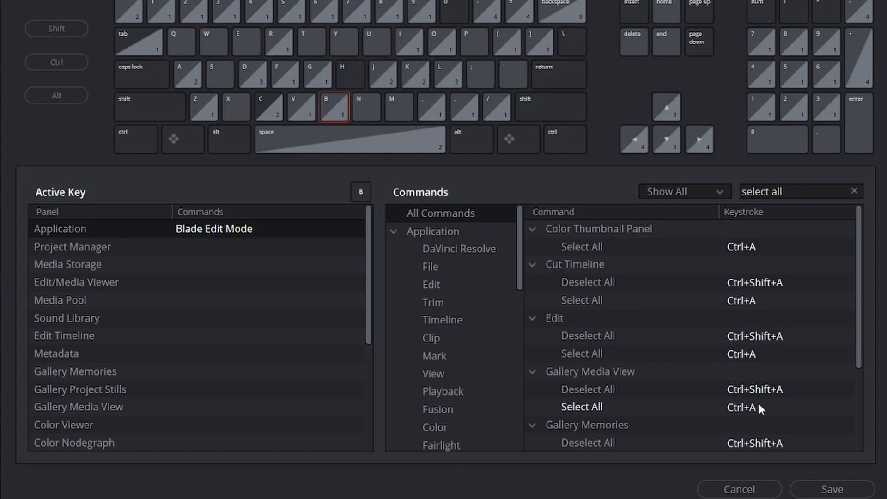
- Remap the Select All command under Edit to Ctrl+F and restore it to Ctrl+A
left_click(747, 352)
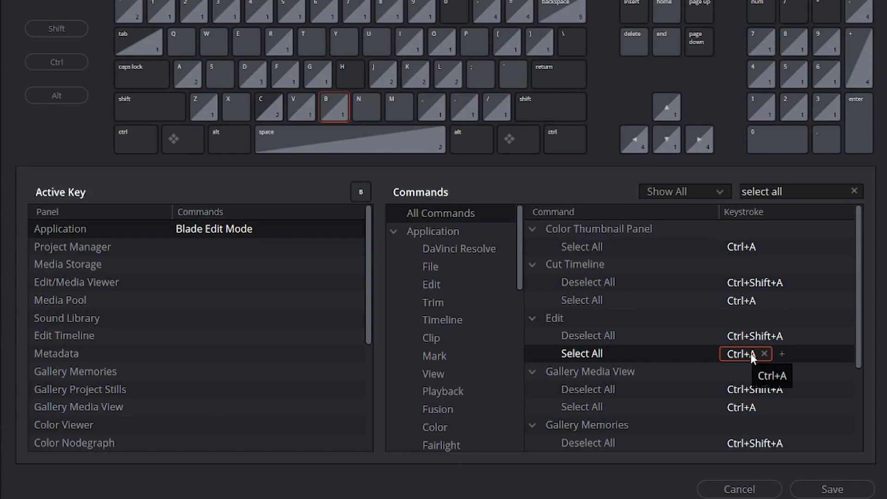
key("ctrl+f")
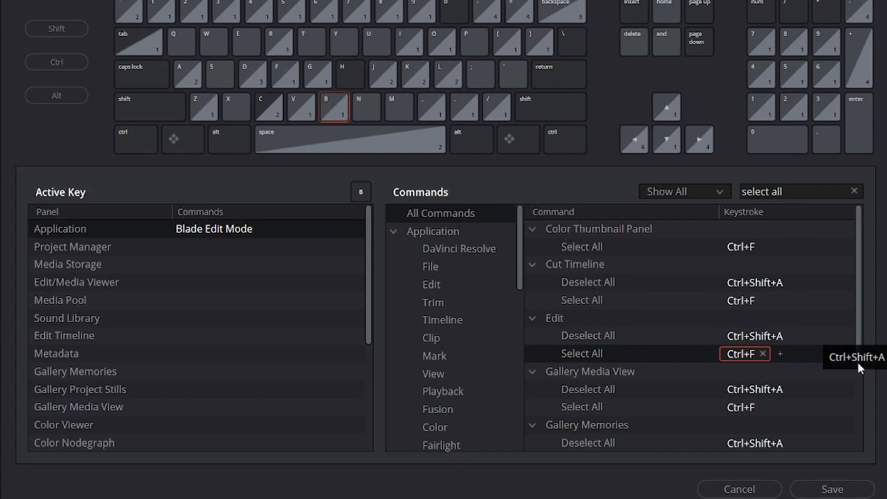
key("ctrl+a")
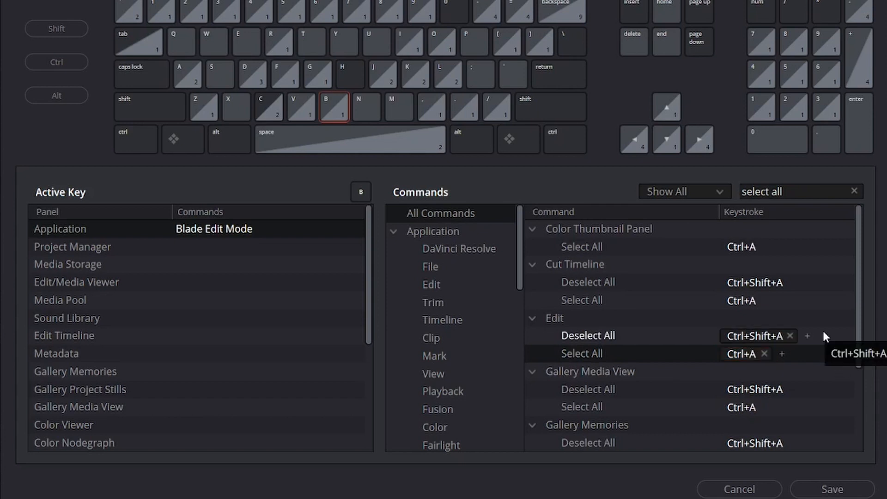
- Remap the Color Thumbnail Panel's Select All command to Ctrl+F and set it back to Ctrl+A
left_click(747, 247)
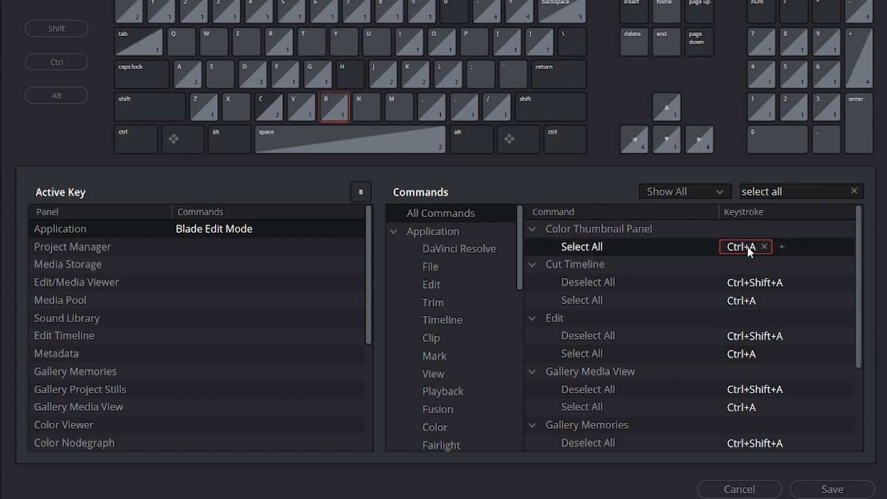
key("ctrl+f")
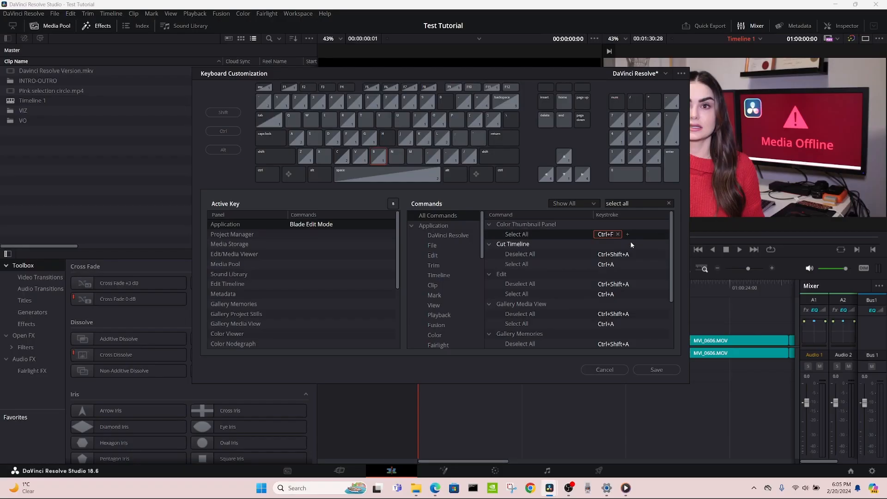
key("ctrl+a")
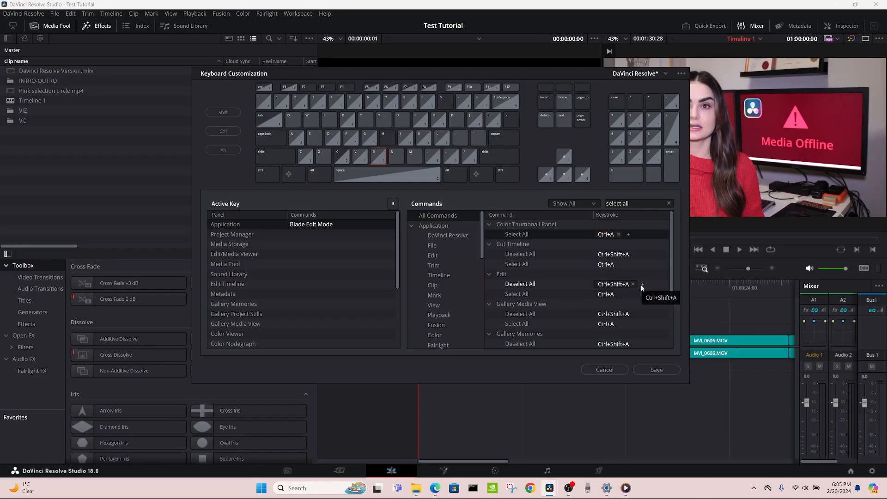
- Start adding a second keystroke to Select All under Edit, dismiss the empty entry and look over the other Select All commands
left_click(628, 293)
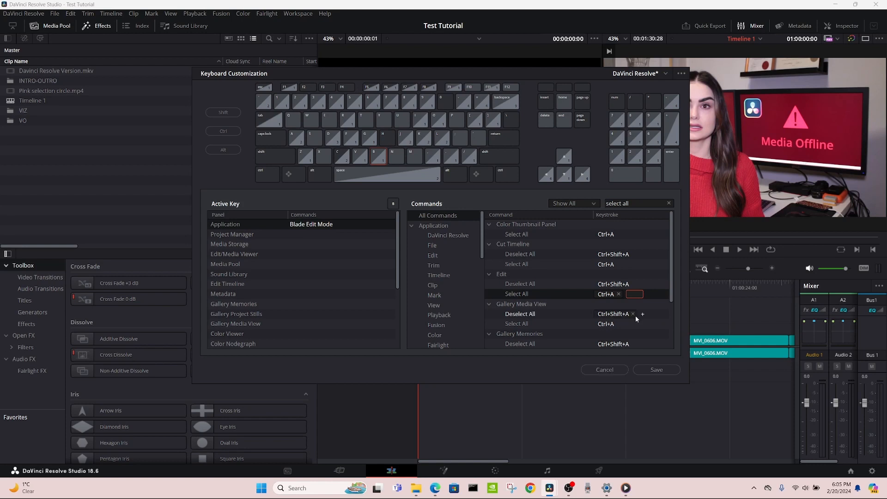
left_click(660, 313)
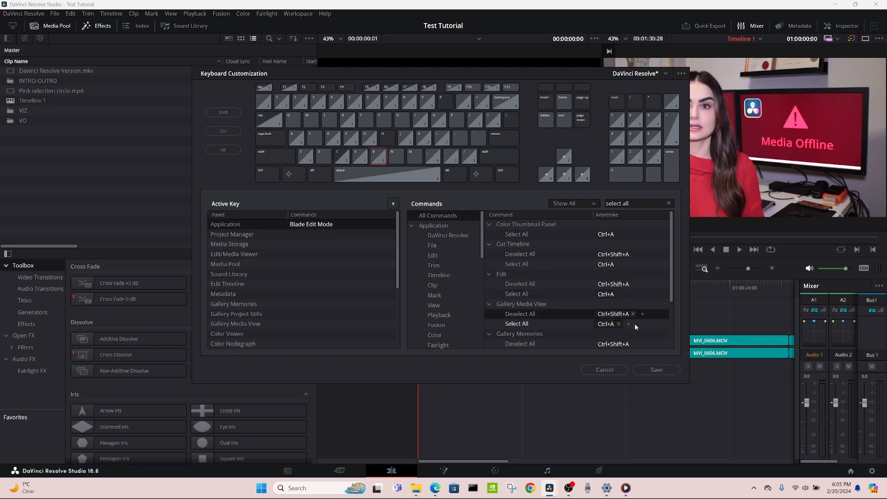
scroll(636, 323, "down", 3)
scroll(636, 322, "up", 2)
- Clear the command search and look through the Application's Timeline commands and their keystrokes
left_click(668, 203)
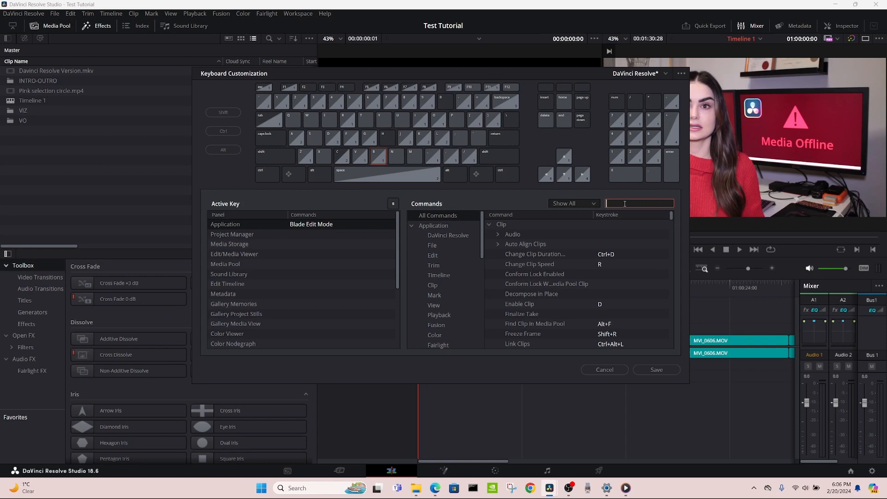
left_click(435, 226)
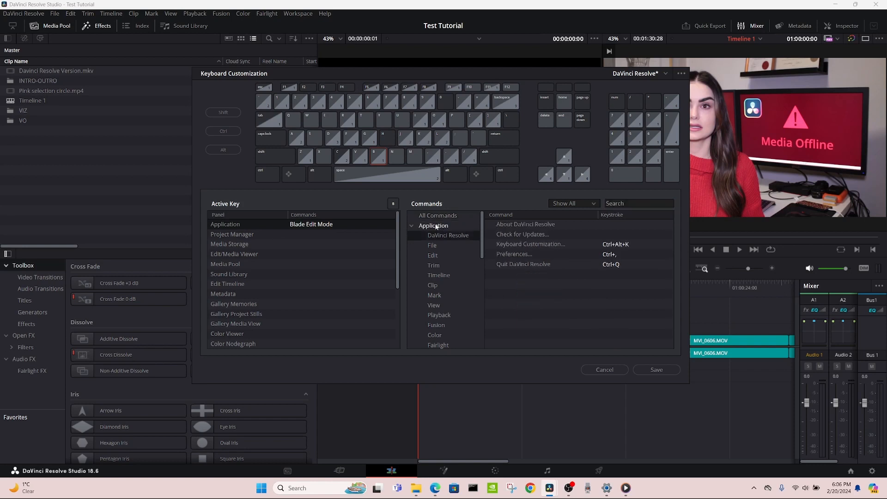
left_click(441, 276)
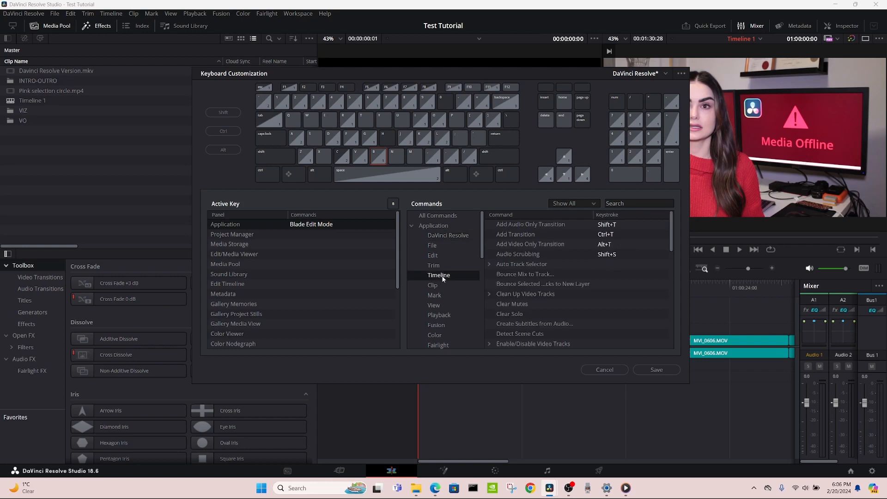
scroll(525, 278, "down", 7)
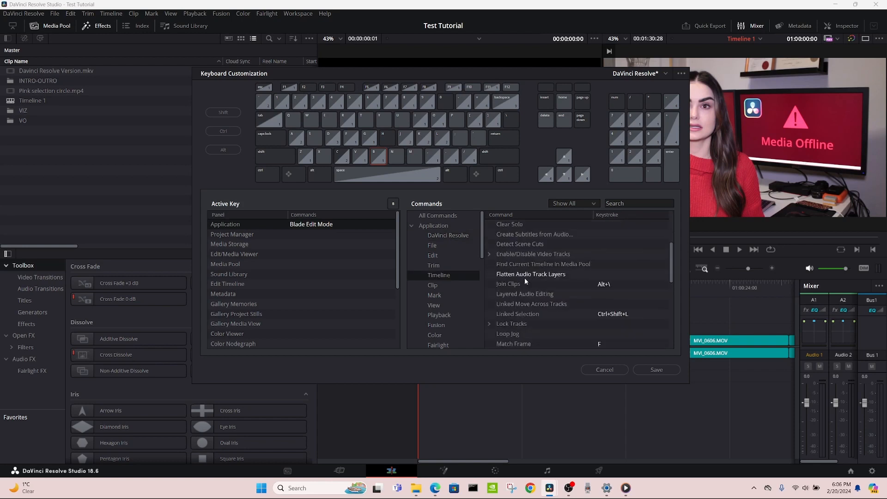
scroll(525, 278, "down", 5)
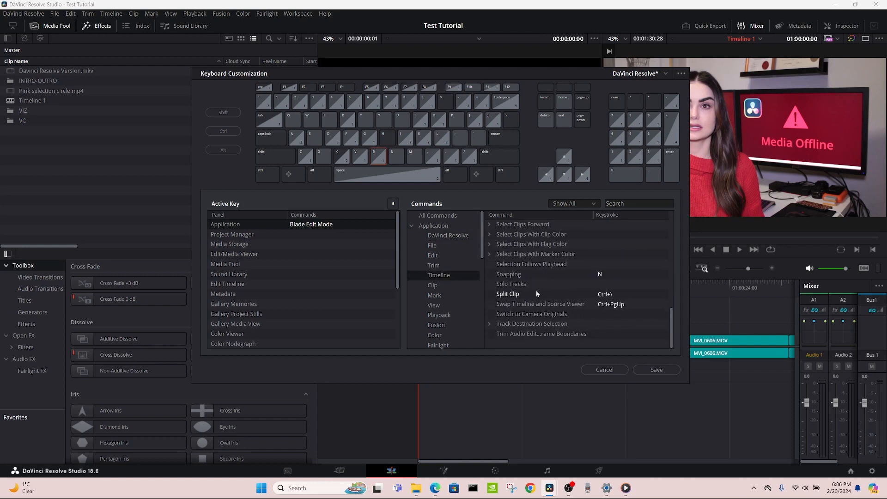
scroll(538, 326, "up", 4)
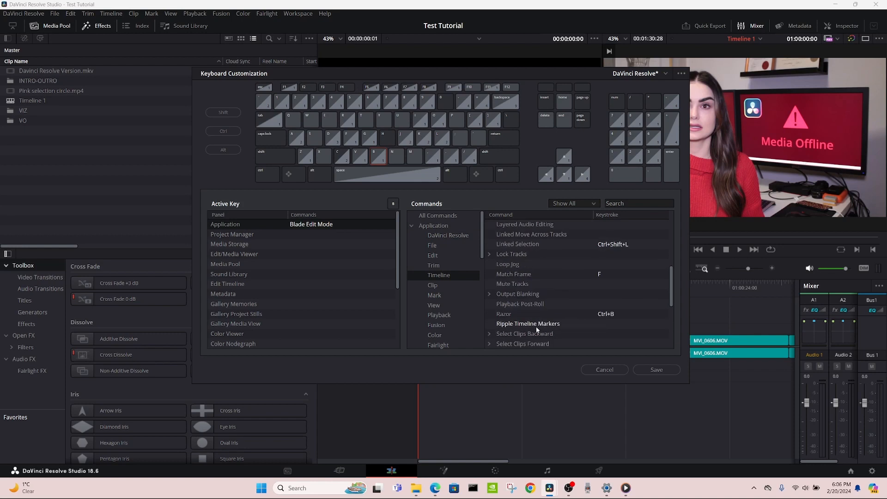
scroll(536, 326, "up", 6)
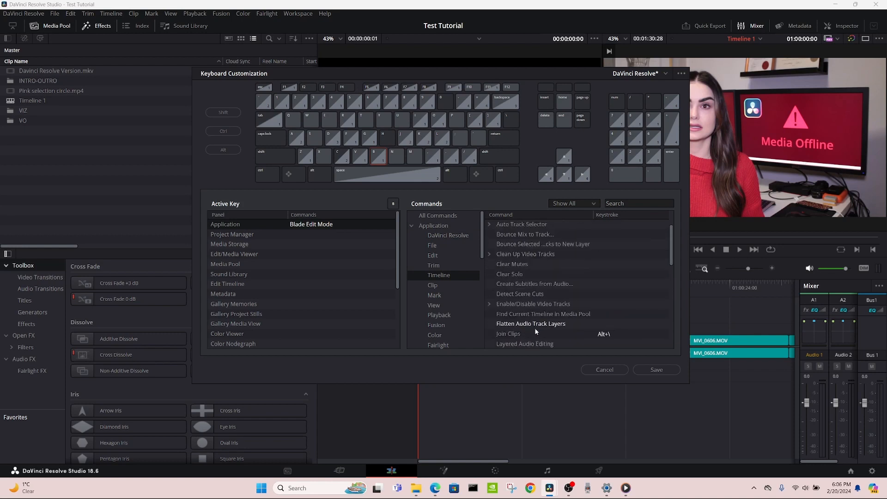
- Assign the keystroke Ctrl+Shift+T to Create Subtitles from Audio in the Application's Timeline commands
scroll(533, 327, "up", 2)
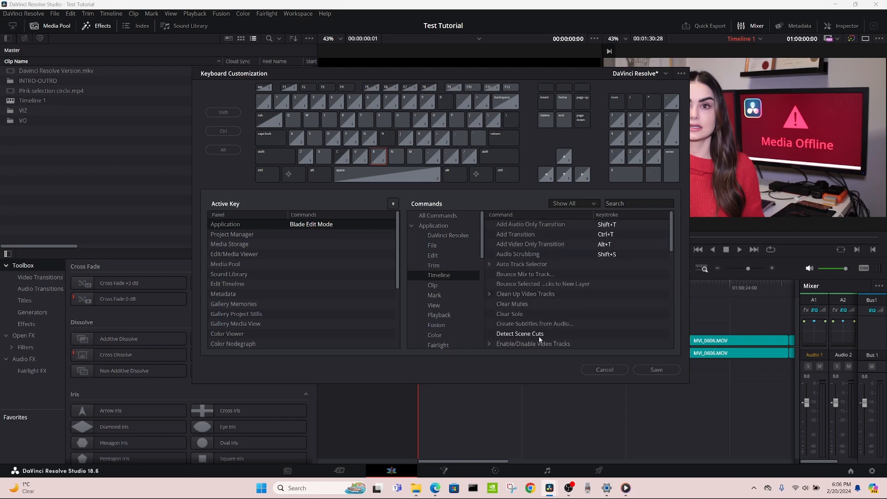
scroll(554, 317, "down", 1)
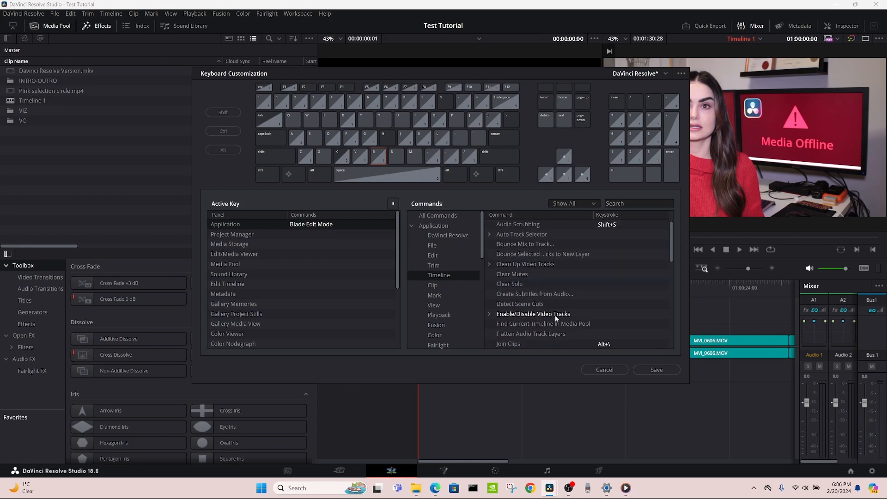
scroll(555, 315, "down", 3)
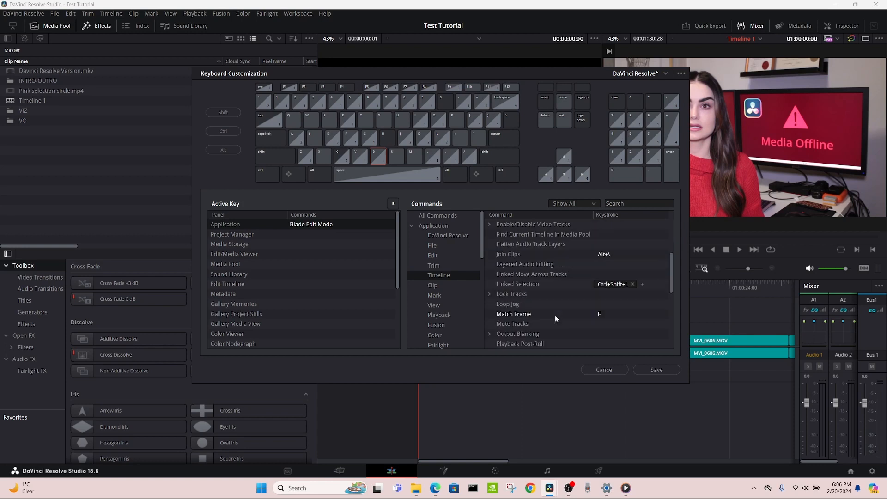
scroll(555, 315, "down", 2)
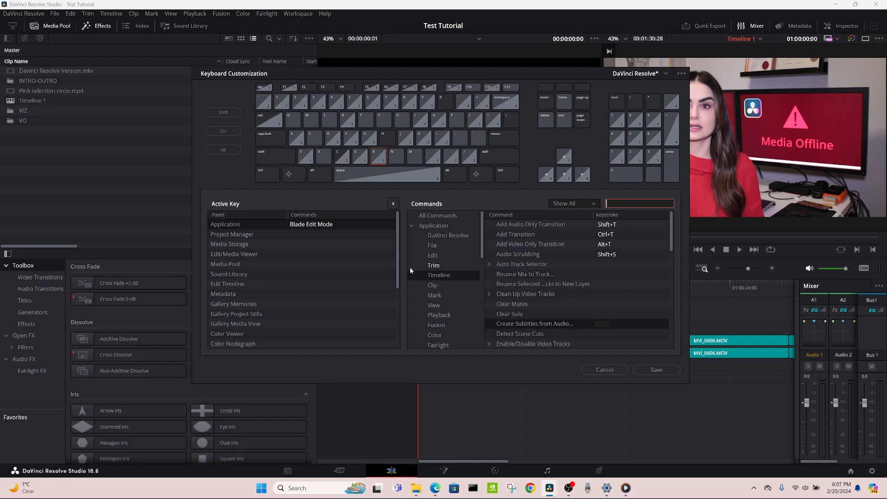
left_click(440, 276)
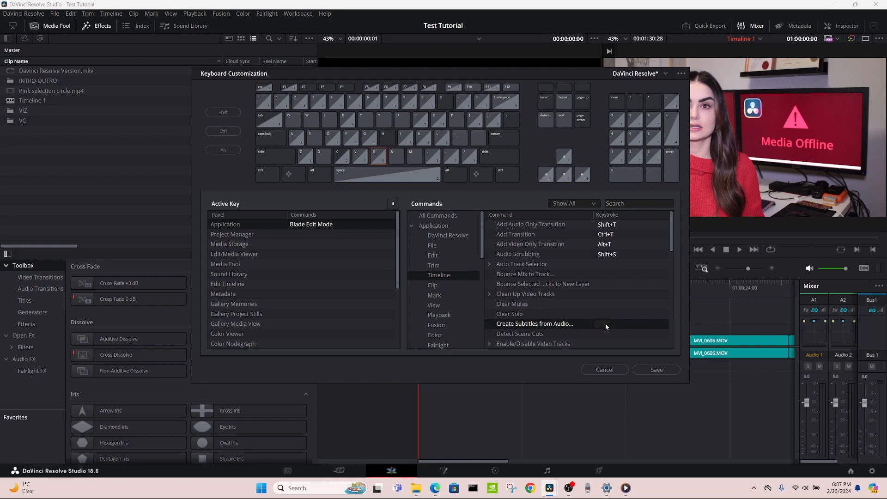
key("ctrl+shift+t")
- Try to assign Ctrl+Shift+T to Layered Audio Editing as well, and cancel the reassignment
left_click(611, 312)
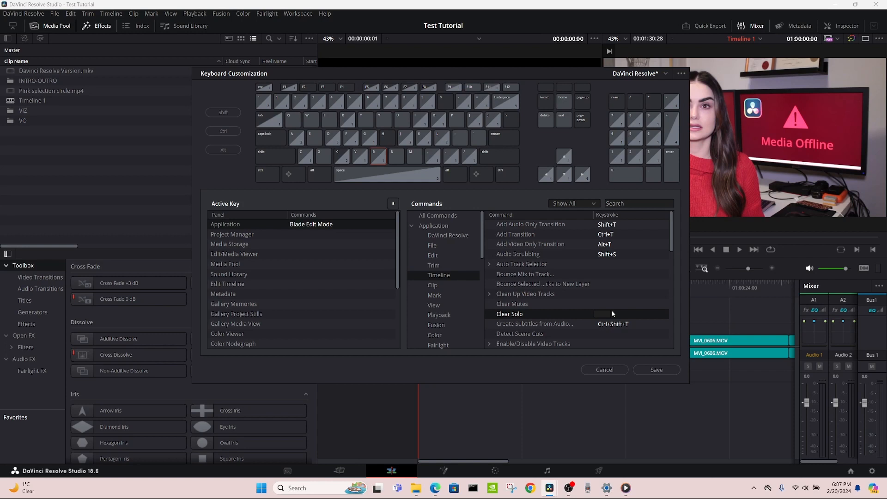
left_click(604, 315)
key("ctrl+shift+t")
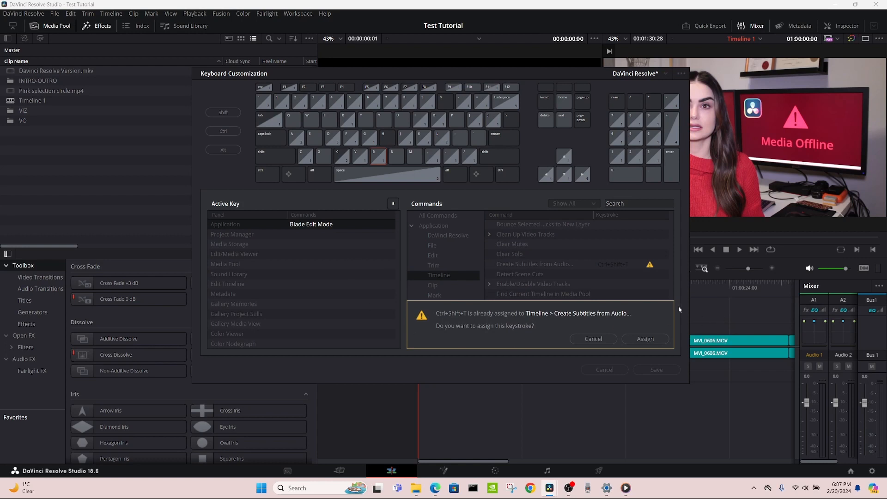
left_click(609, 340)
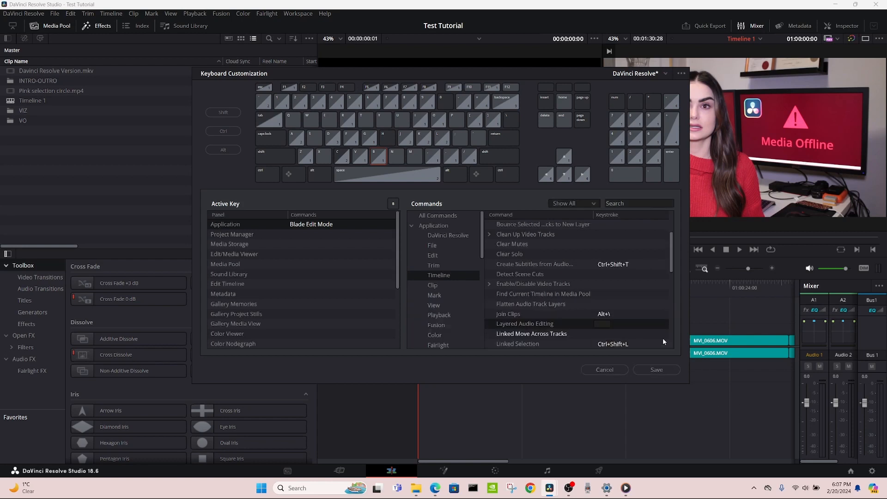
scroll(640, 320, "up", 2)
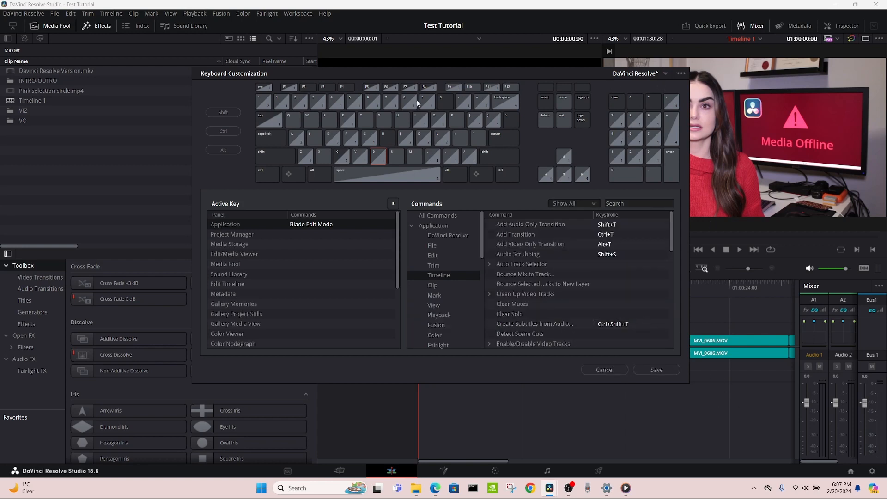
- Save the key mapping as a new preset named Best Boy Keyboard and close the keyboard customization
left_click(657, 370)
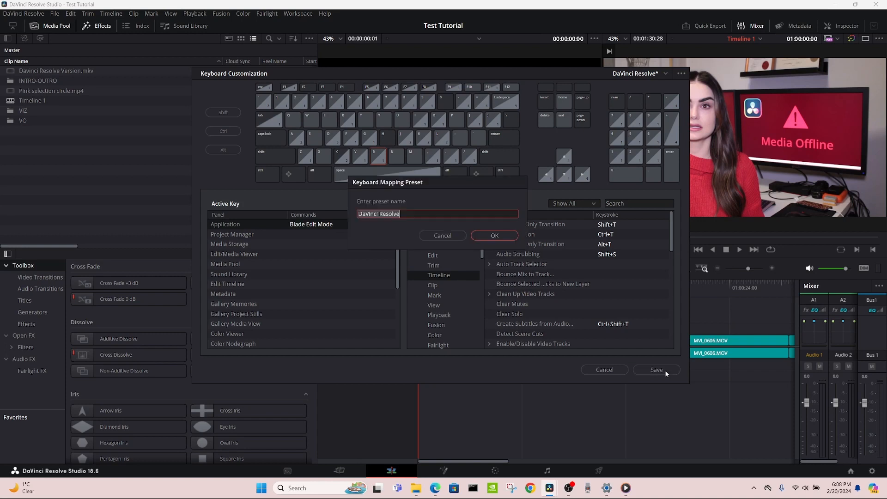
type("Best ")
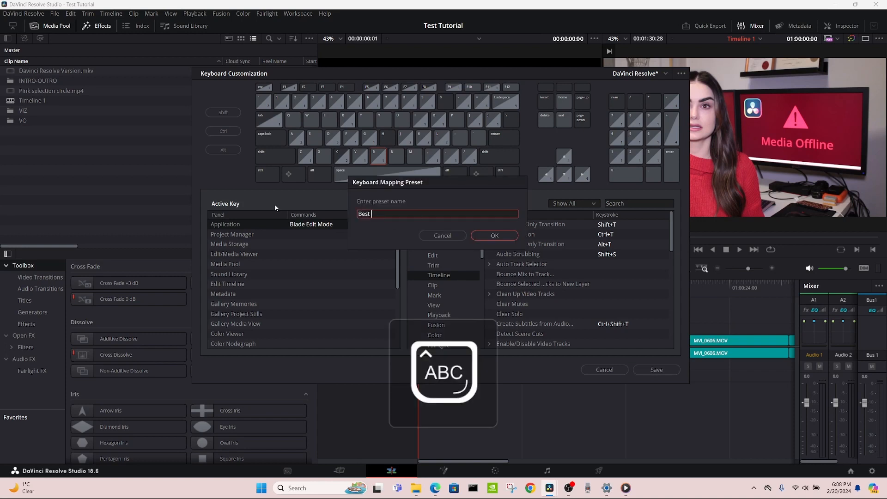
type("Keyboard")
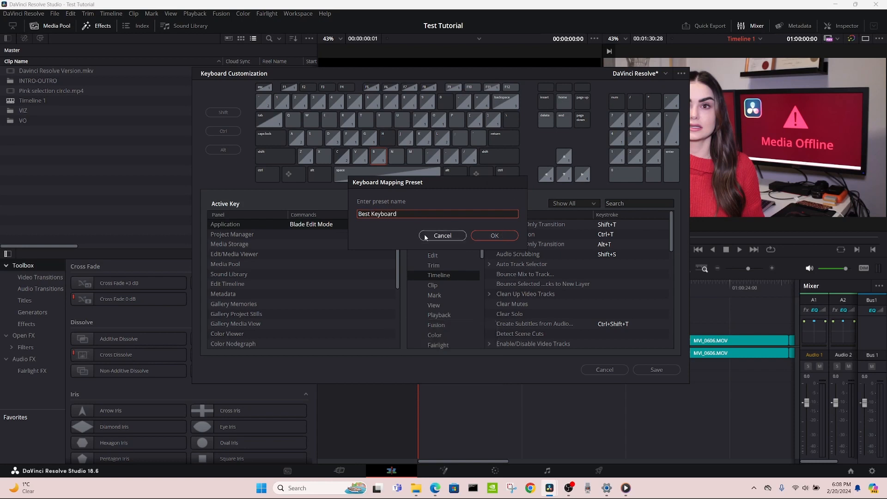
type("Boy")
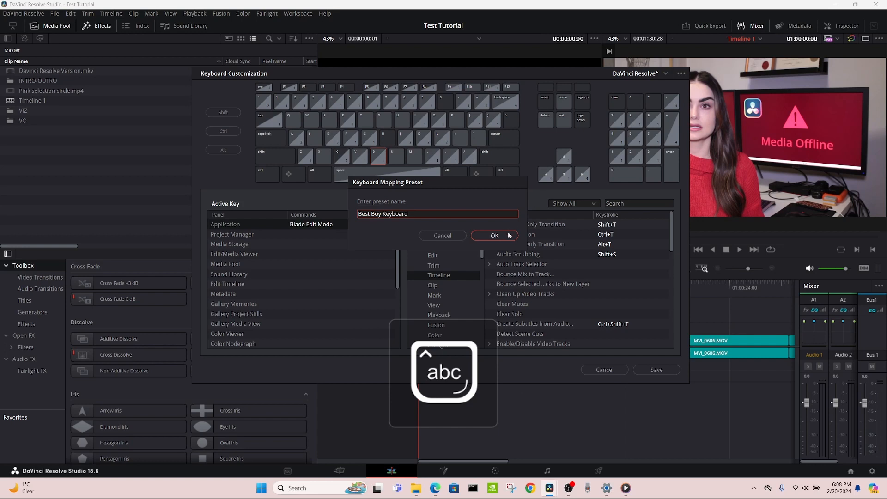
left_click(508, 235)
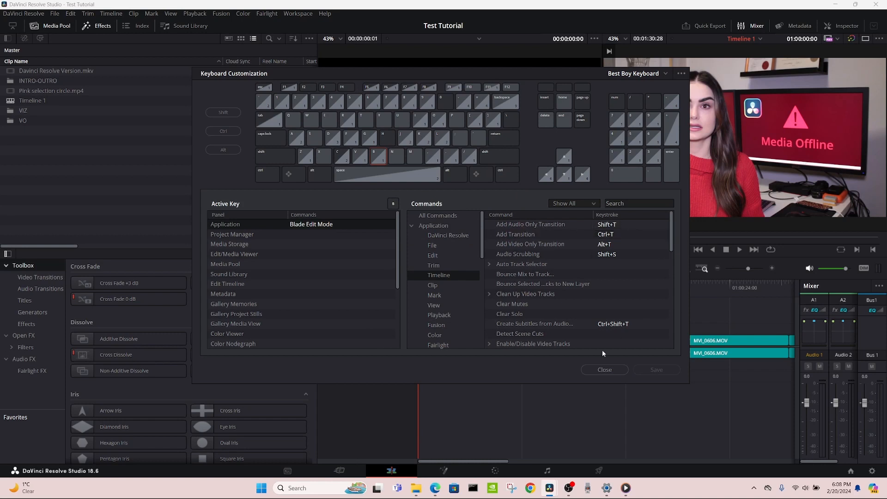
left_click(604, 369)
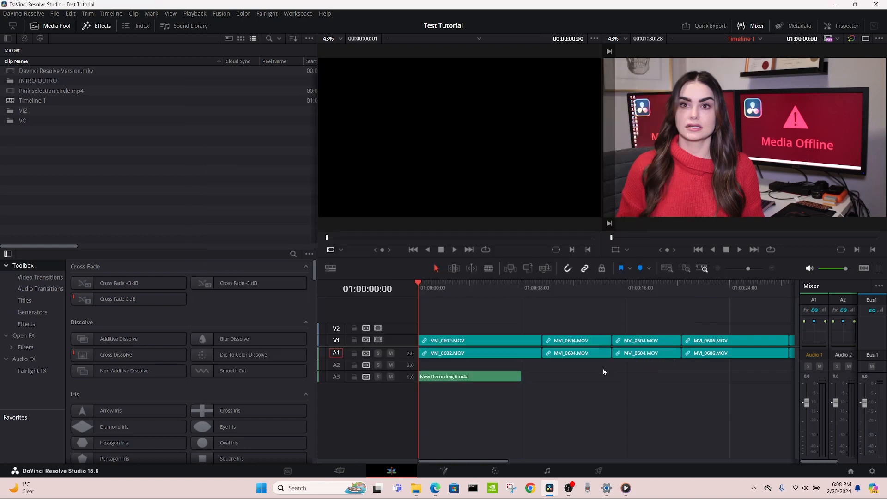
- Mark an in point at 01:00:18:23 and an out point at 01:00:57:11 on the timeline
left_click(645, 294)
left_click(662, 290)
key("i")
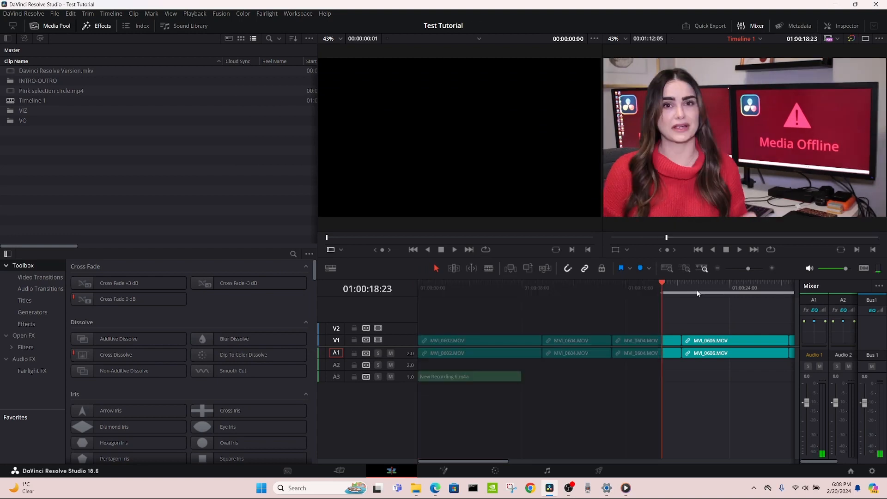
left_click_drag(697, 290, 643, 301)
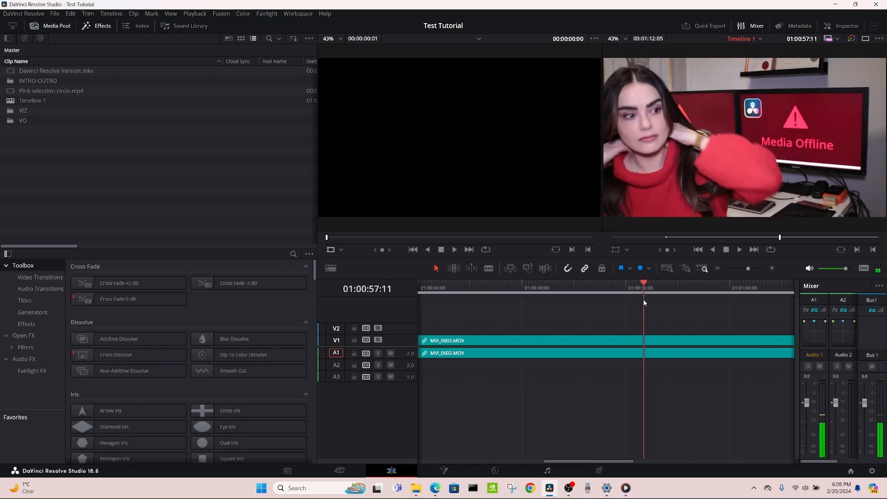
key("o")
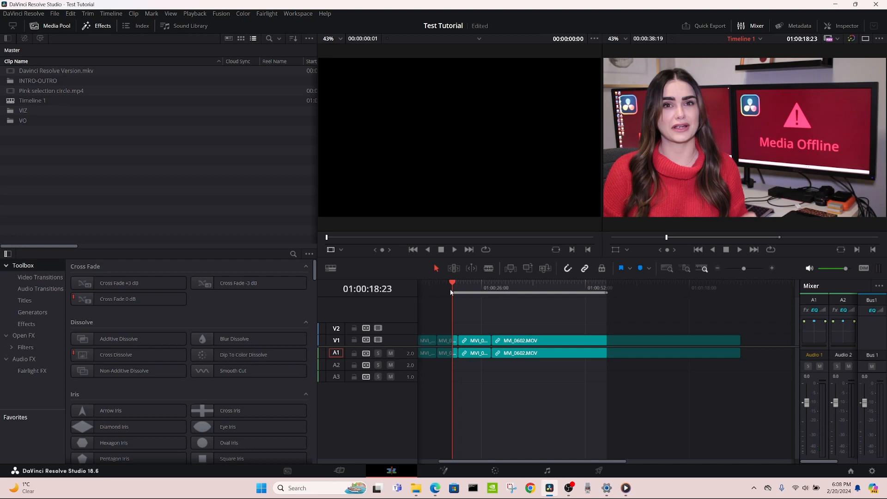
- Create subtitles from the marked range's audio with the language set to English
left_click(478, 197)
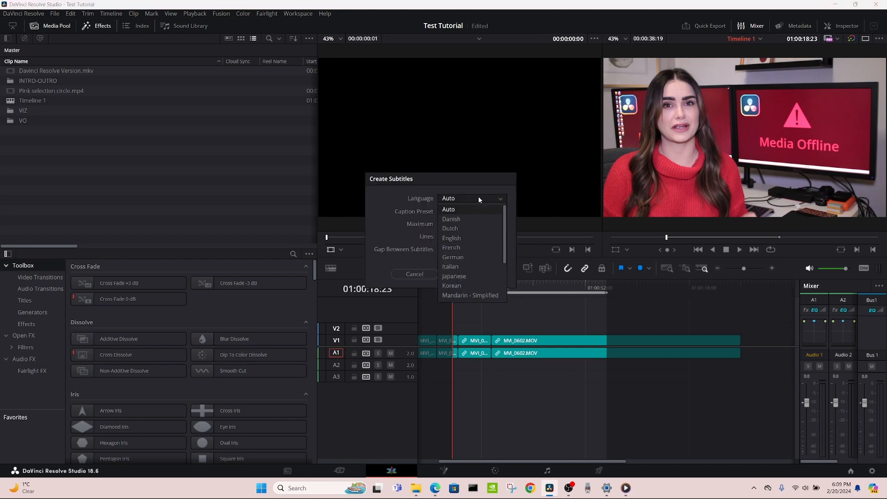
left_click(467, 238)
left_click(466, 274)
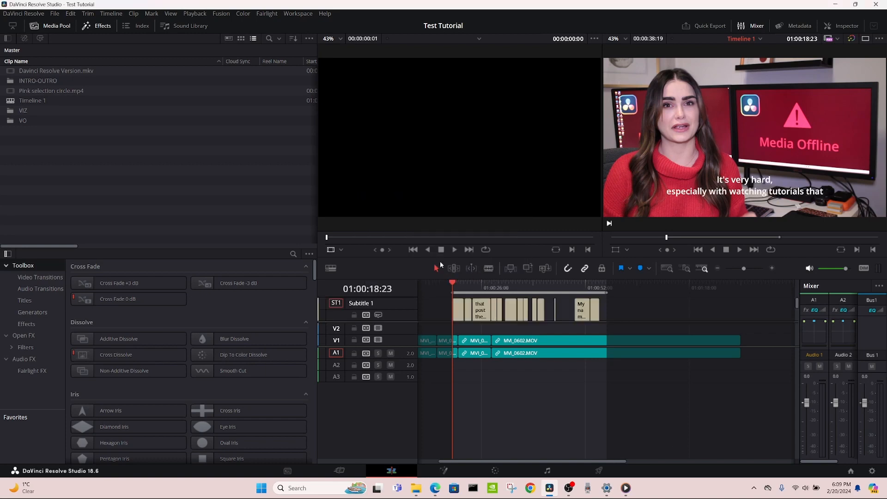
- Play part of the marked range from its middle to check the generated subtitles in the viewer, and stop playback
left_click_drag(452, 283, 521, 303)
key("space")
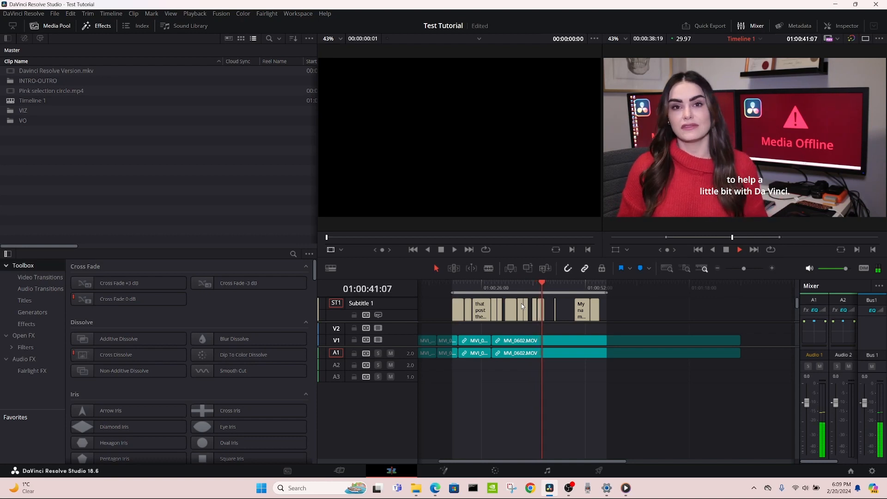
key("space")
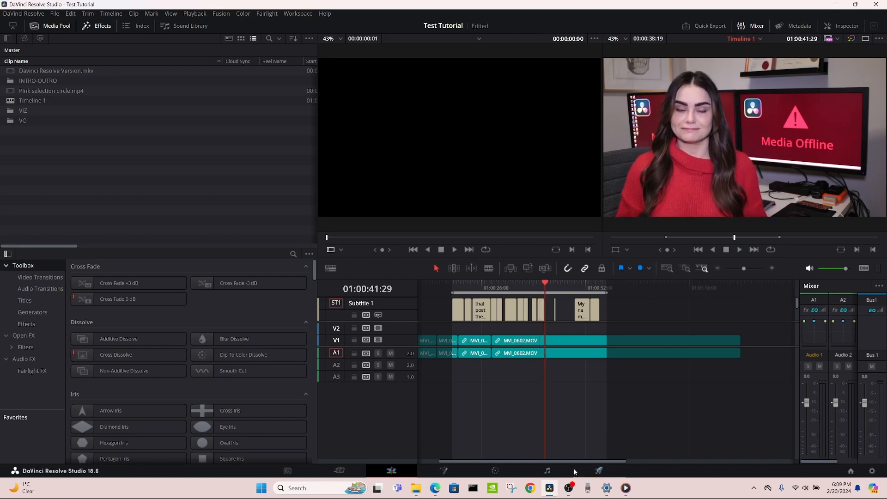
mouse_move(568, 484)
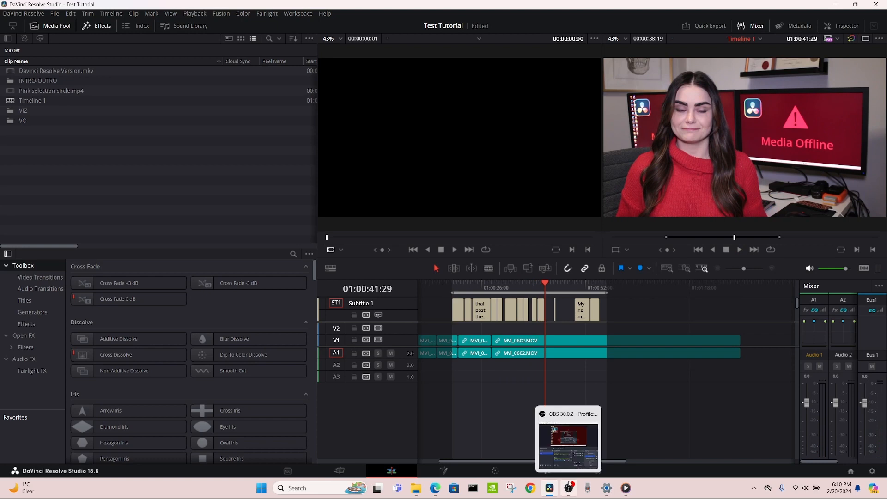